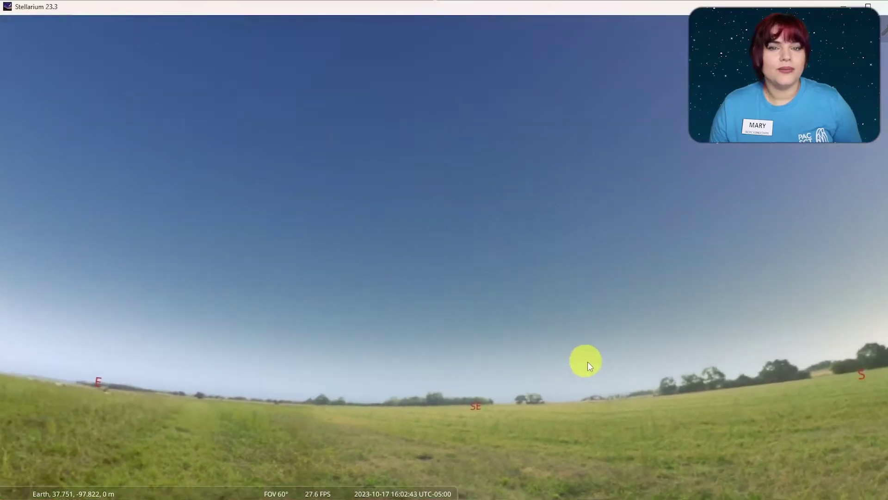
# Search the location list for 'seattle' and set Seattle, Northern America as the observing location
pyautogui.moveTo(250, 404); pyautogui.dragTo(544, 369)
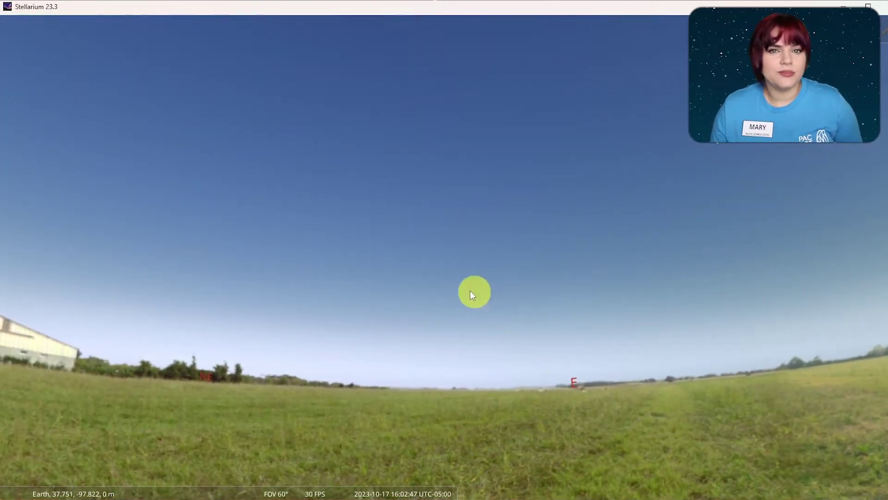
pyautogui.moveTo(10, 327)
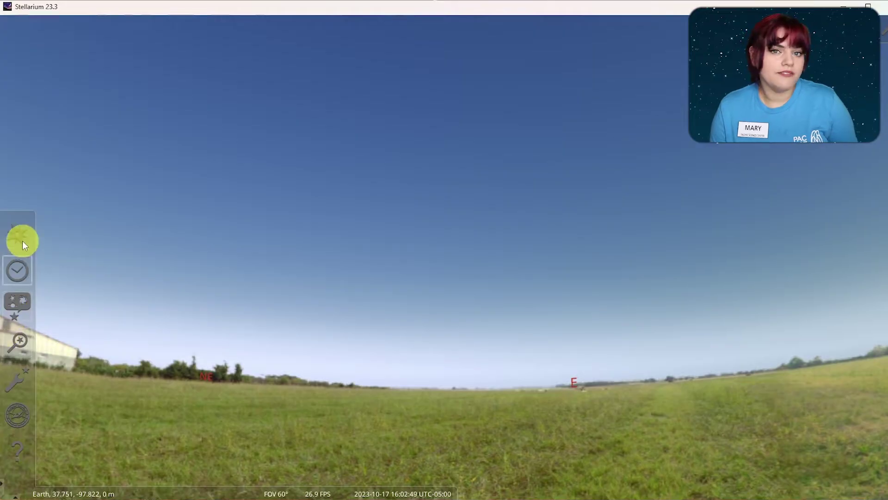
pyautogui.moveTo(14, 484)
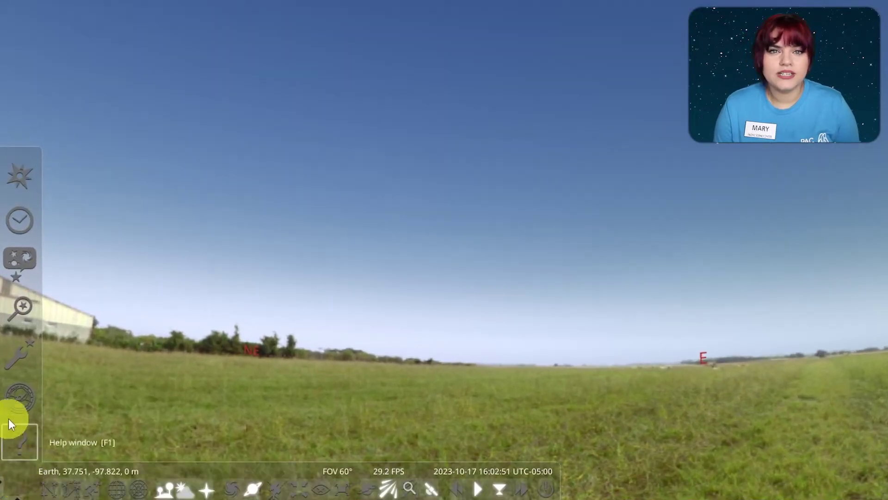
pyautogui.click(14, 178)
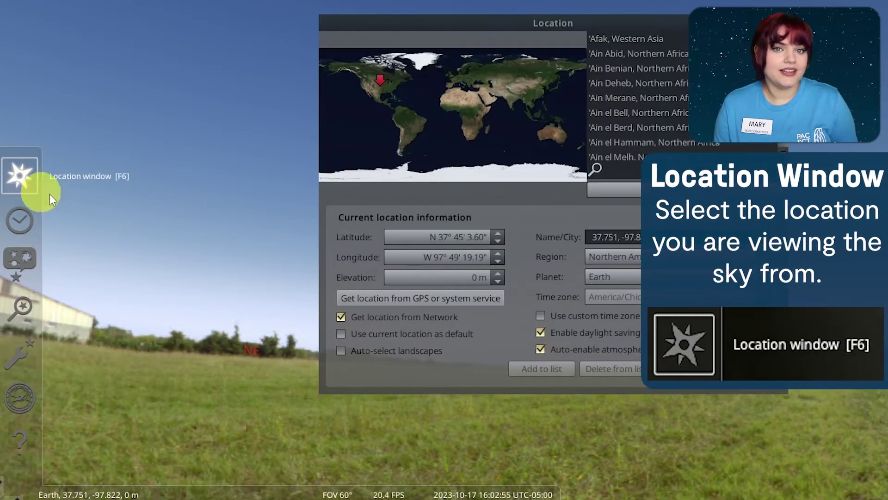
pyautogui.scroll(-5, 625, 76)
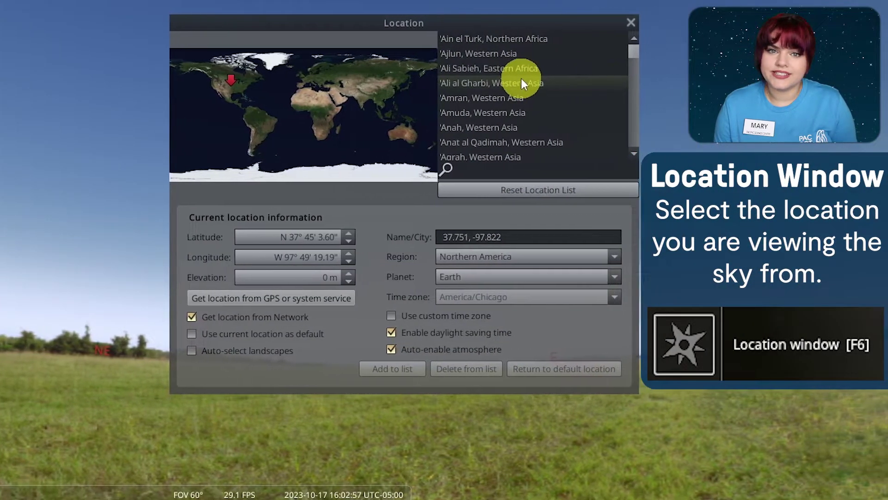
pyautogui.scroll(-2, 517, 78)
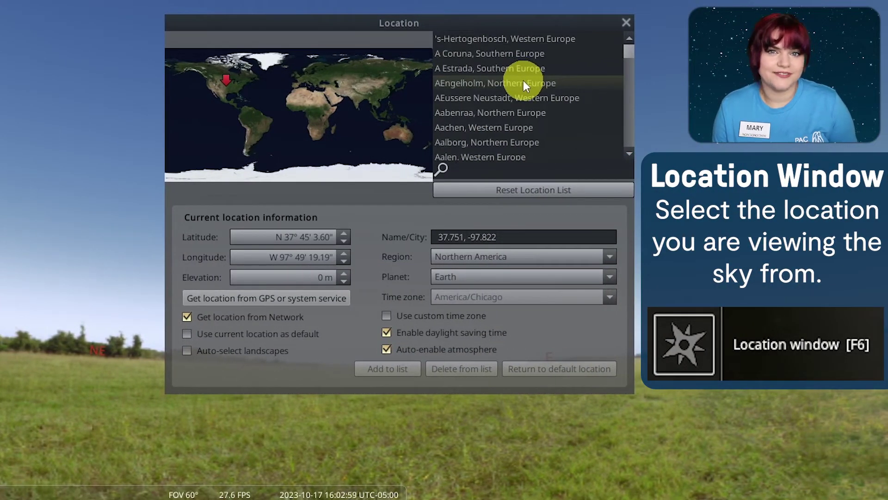
pyautogui.write('seattle')
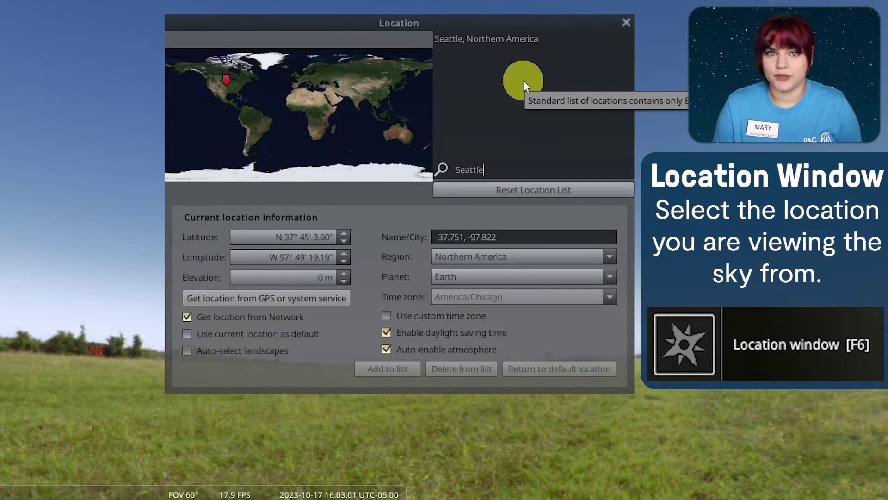
pyautogui.click(545, 37)
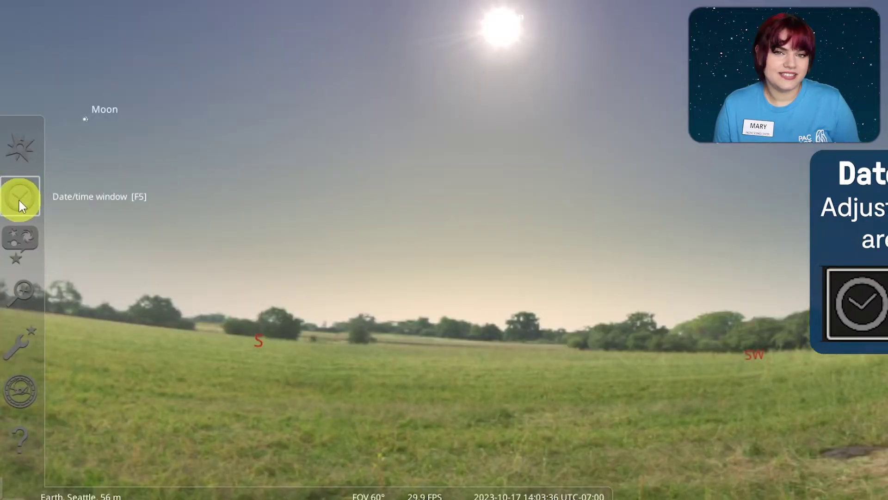
# Advance the hour until night falls and move the month forward by two
pyautogui.click(18, 198)
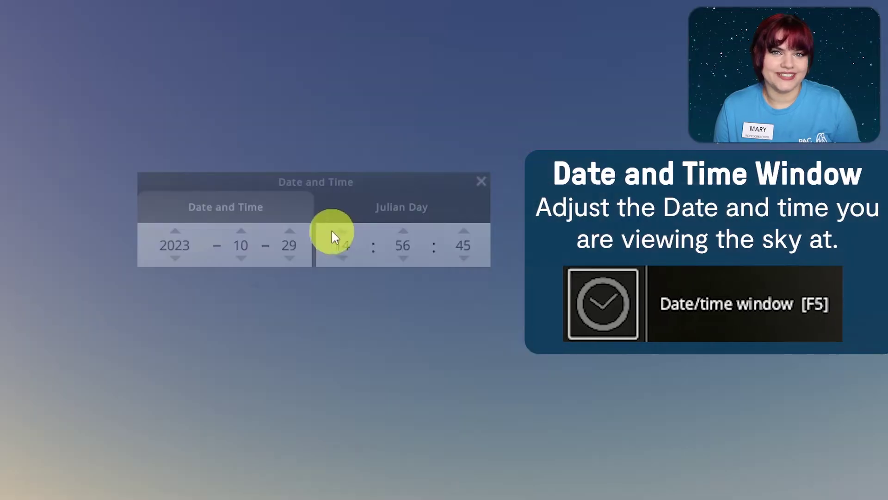
pyautogui.click(344, 235)
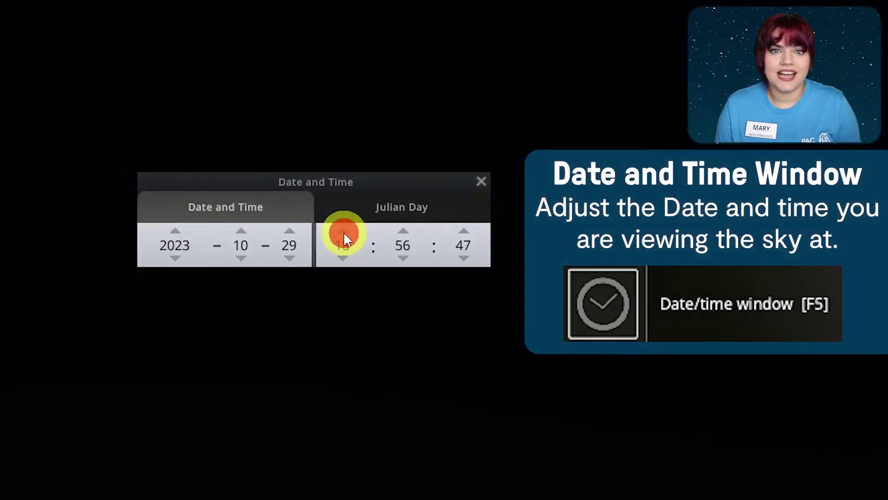
pyautogui.click(345, 237)
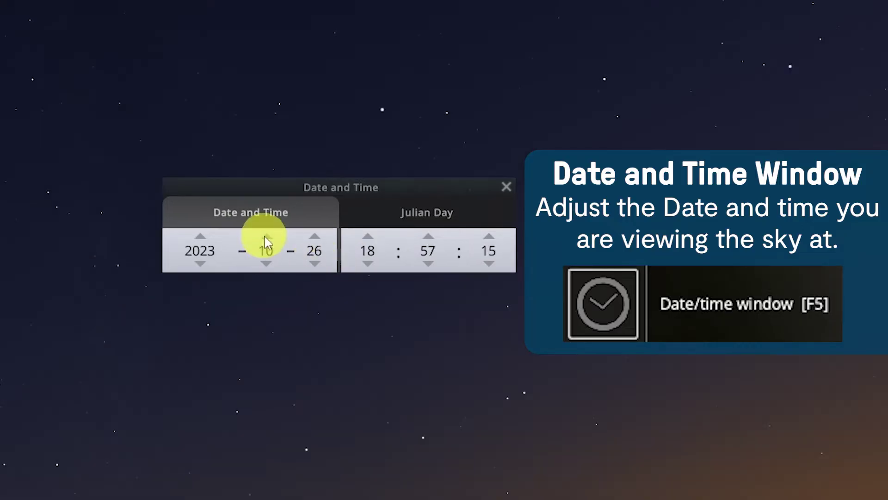
pyautogui.click(267, 237)
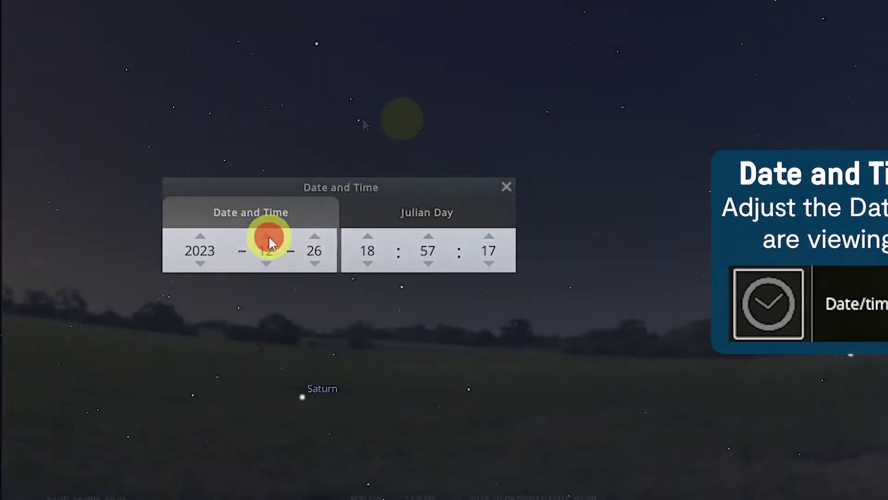
pyautogui.click(267, 237)
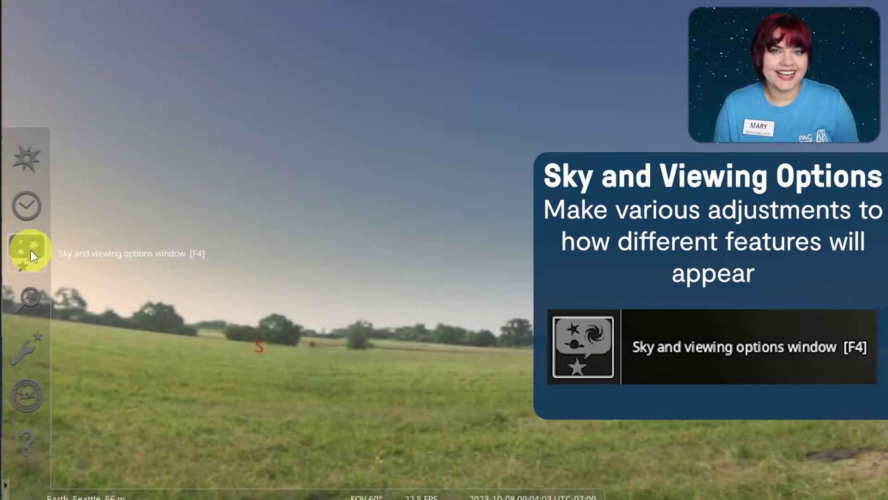
# Choose Hawaiian Starlines as the sky culture in the Sky Culture settings
pyautogui.click(27, 250)
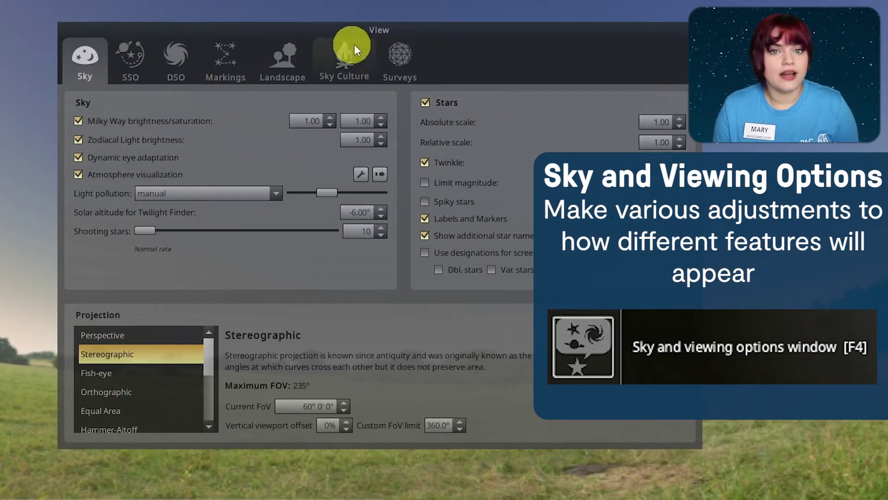
pyautogui.click(333, 65)
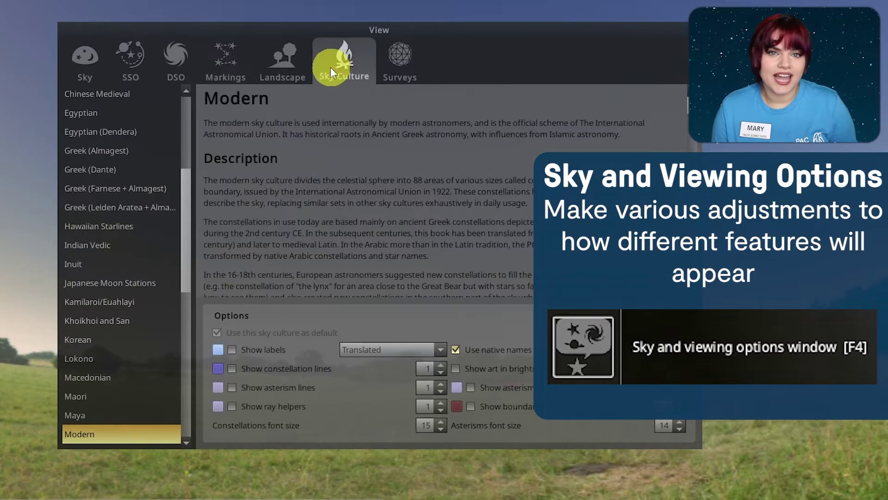
pyautogui.scroll(4, 143, 199)
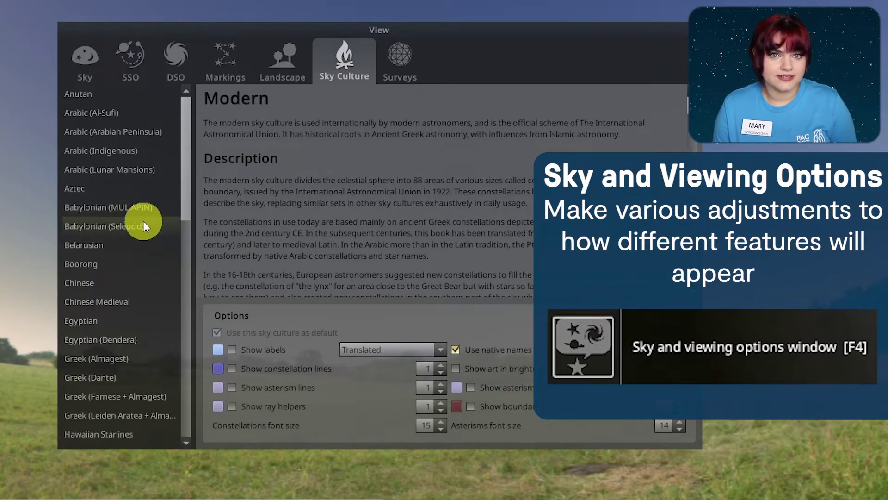
pyautogui.scroll(-4, 140, 220)
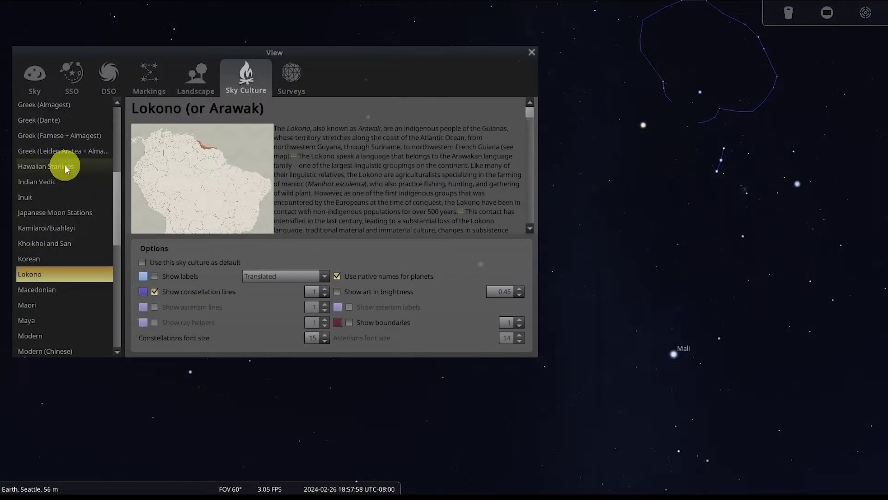
pyautogui.click(64, 165)
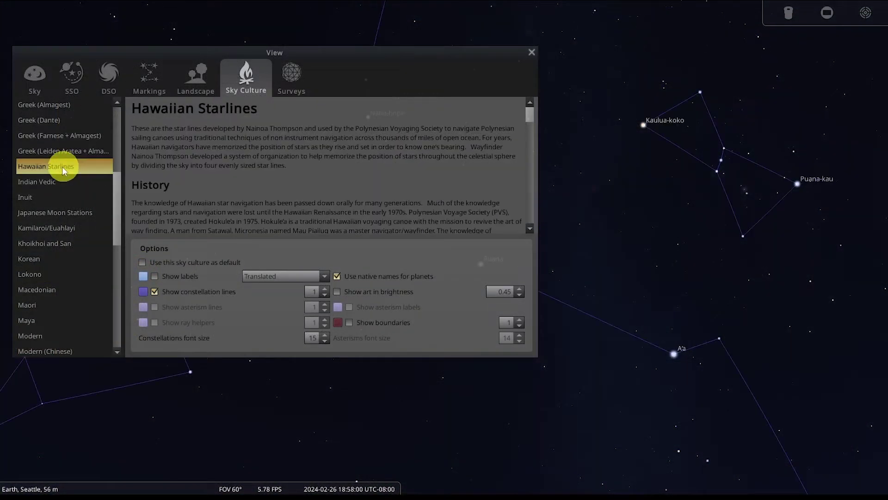
pyautogui.scroll(1, 63, 259)
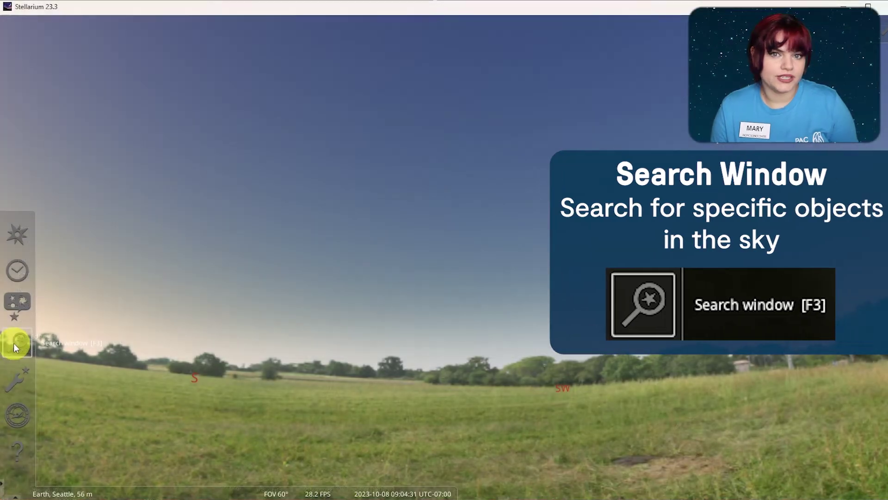
# Search for the Moon, list the major planets in the astronomical calculations, then close that window
pyautogui.click(14, 343)
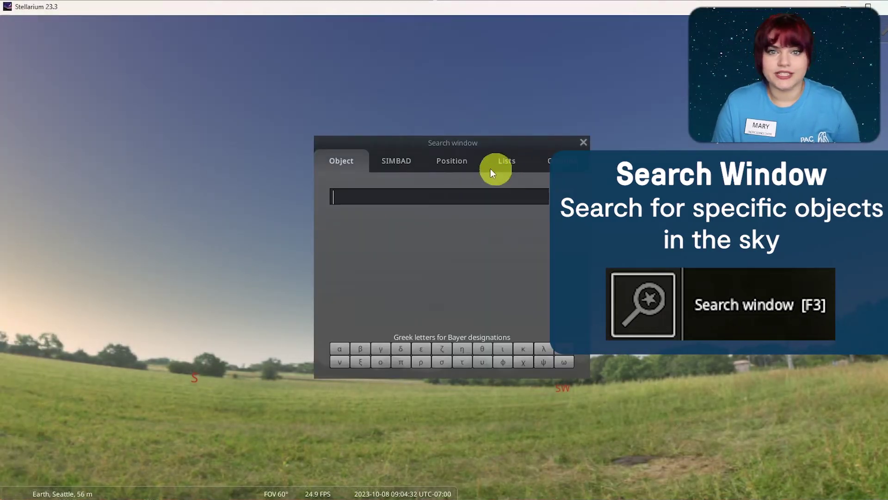
pyautogui.write('Moon')
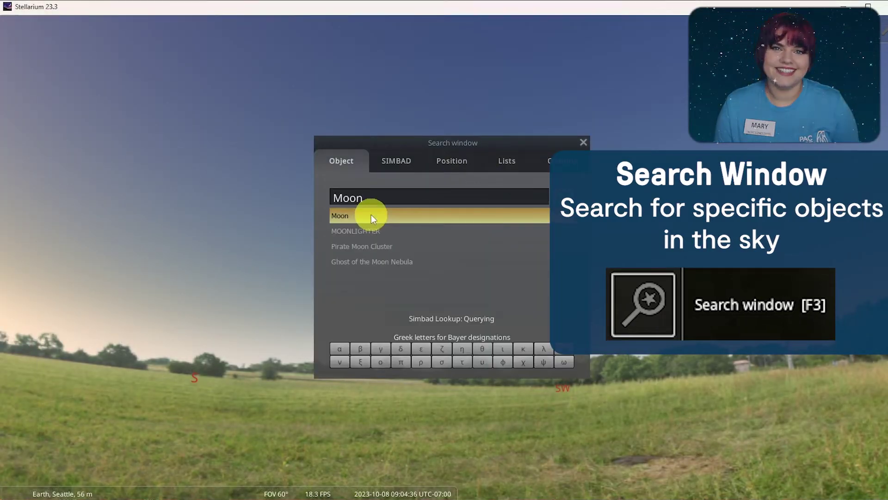
pyautogui.click(371, 216)
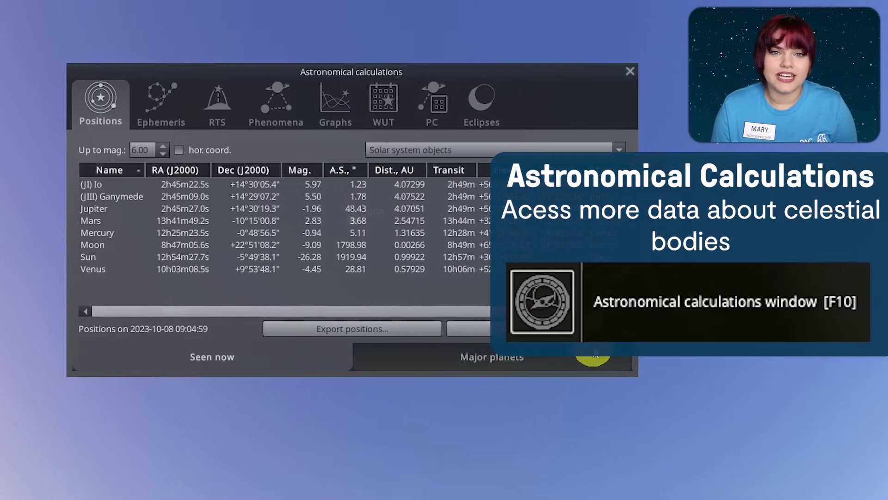
pyautogui.click(596, 353)
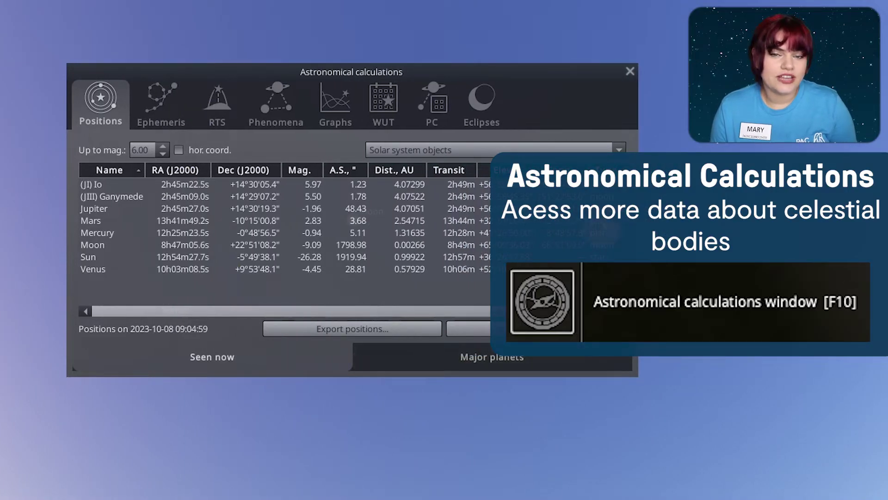
pyautogui.click(629, 76)
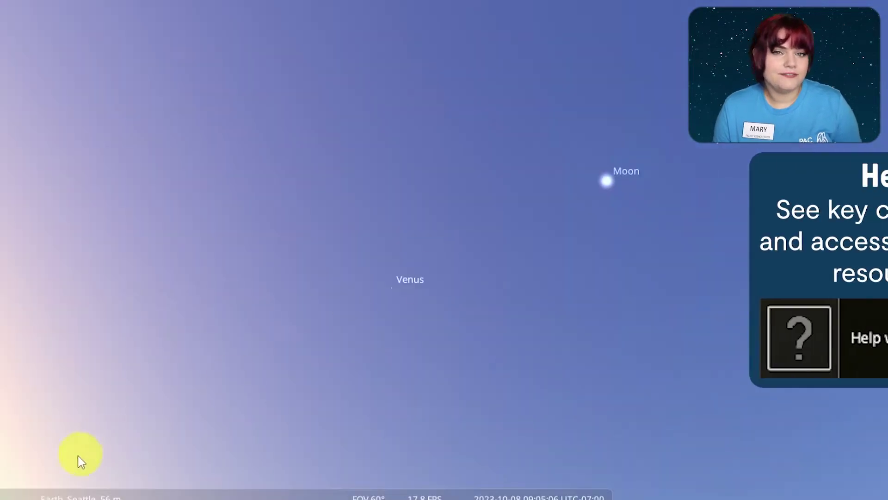
# Scroll through the keyboard shortcuts in the Help window and close it
pyautogui.moveTo(1, 465)
pyautogui.click(12, 449)
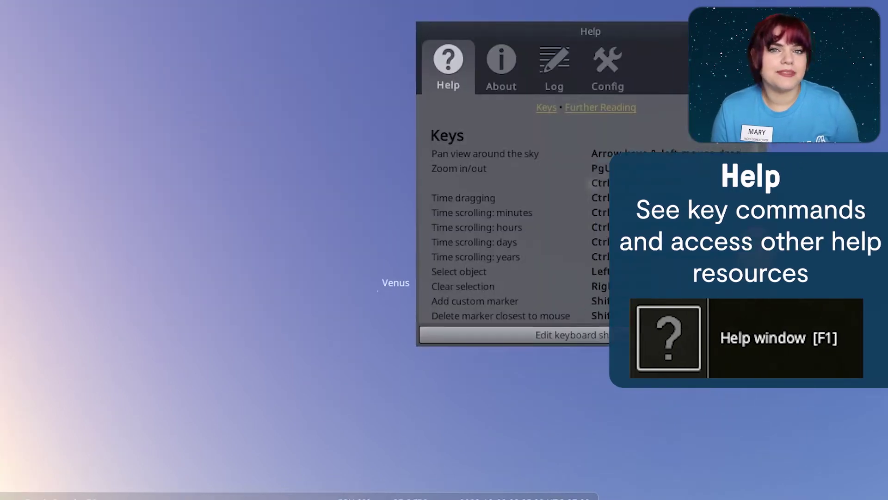
pyautogui.scroll(-15, 518, 284)
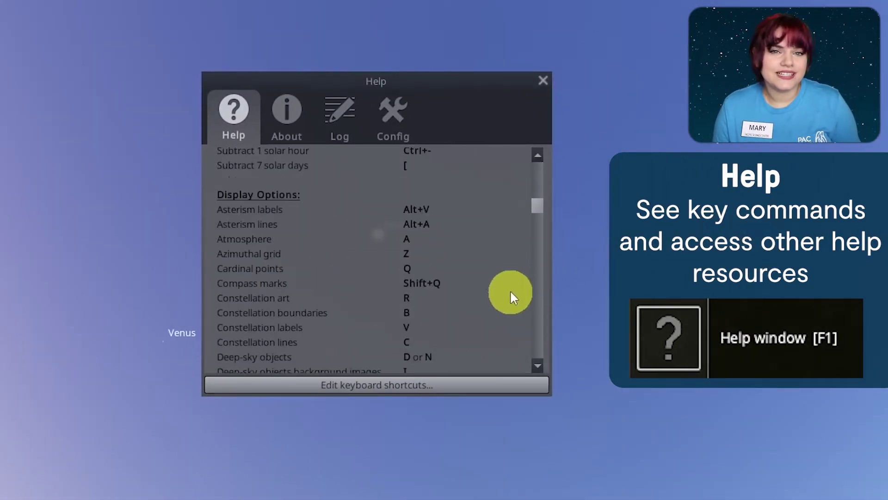
pyautogui.scroll(-15, 509, 306)
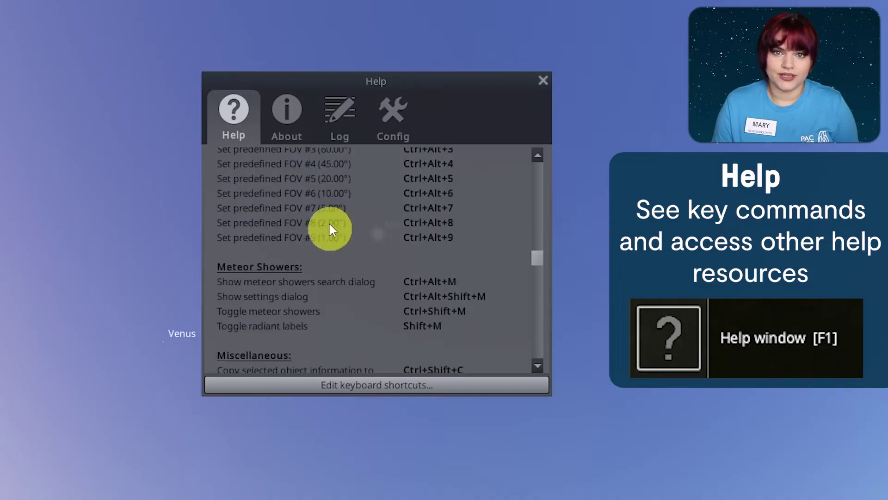
pyautogui.scroll(-5, 348, 261)
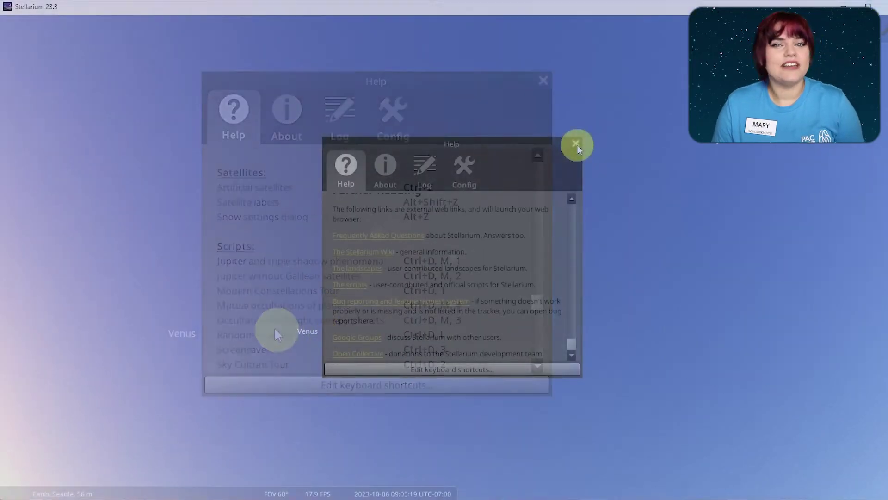
pyautogui.click(575, 149)
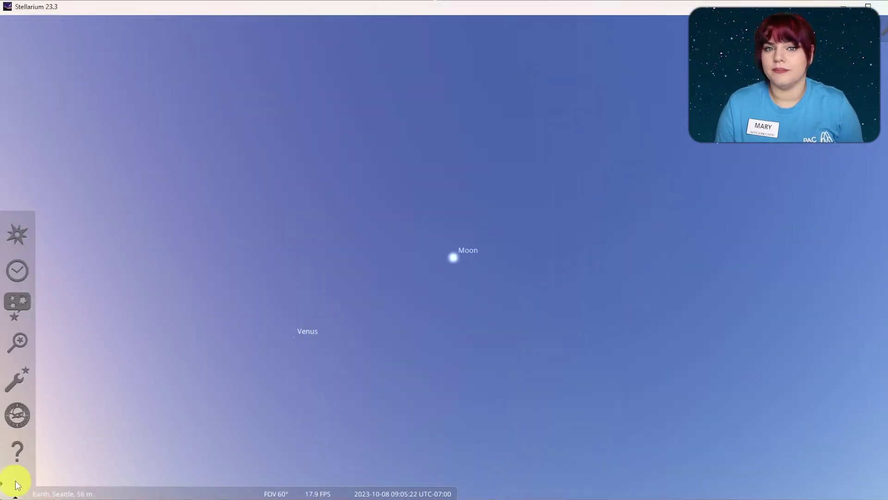
pyautogui.moveTo(69, 489)
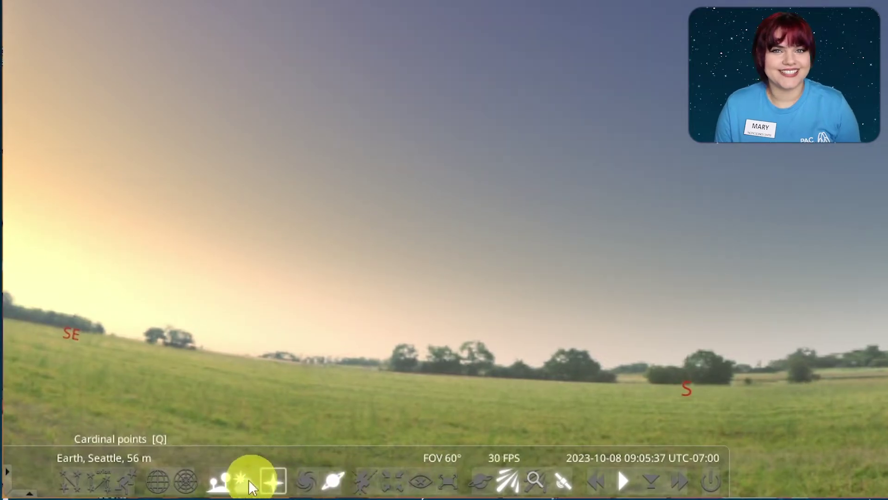
# Turn the cardinal direction labels back on and pan along the horizon toward east
pyautogui.click(273, 485)
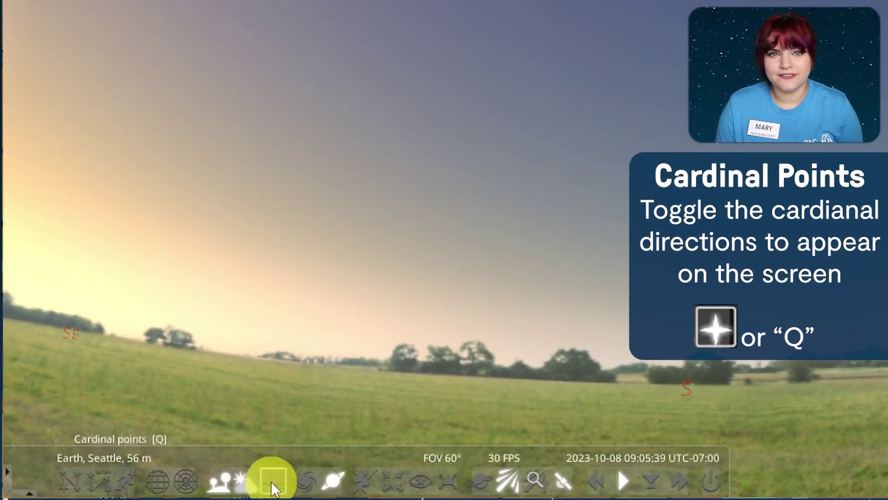
pyautogui.click(273, 483)
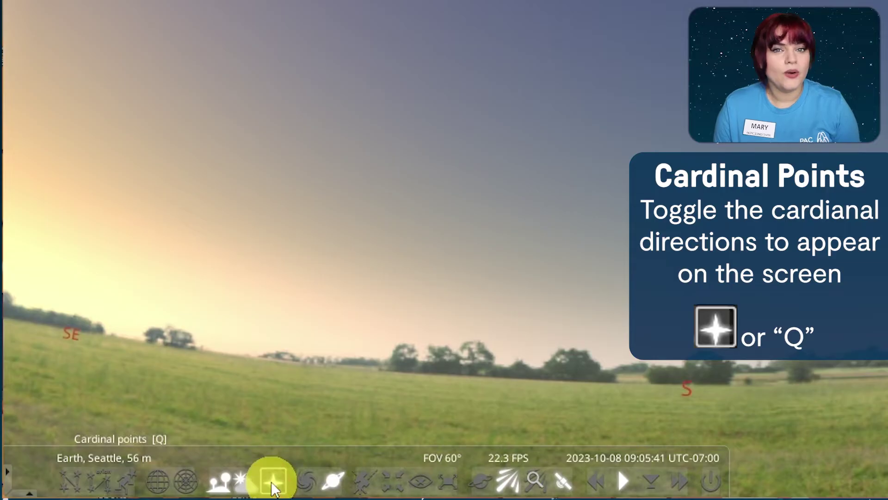
pyautogui.moveTo(688, 411); pyautogui.dragTo(305, 391)
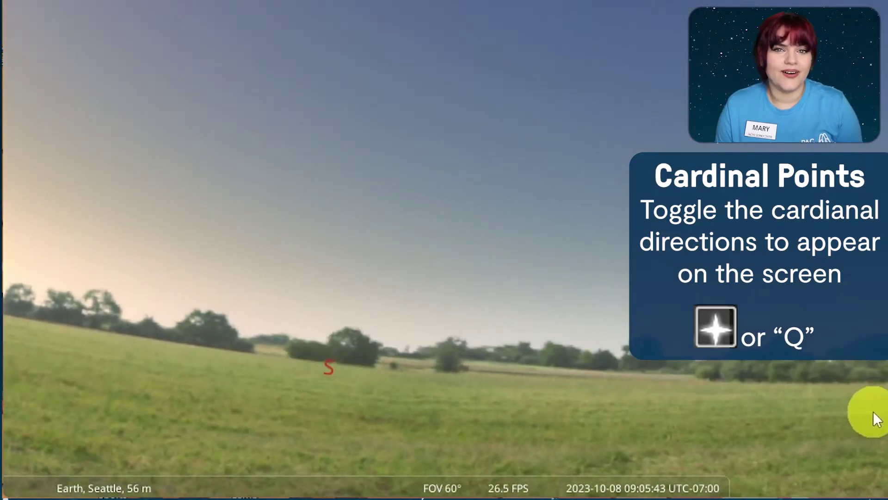
pyautogui.moveTo(873, 410); pyautogui.dragTo(481, 422)
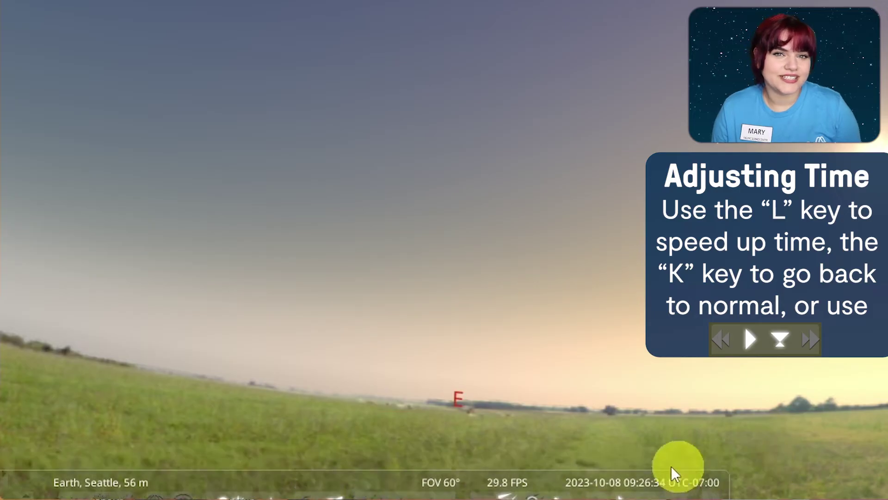
# Speed time up to reach the evening of 2023-10-18, then restore the normal time rate
pyautogui.moveTo(564, 483)
pyautogui.click(679, 483)
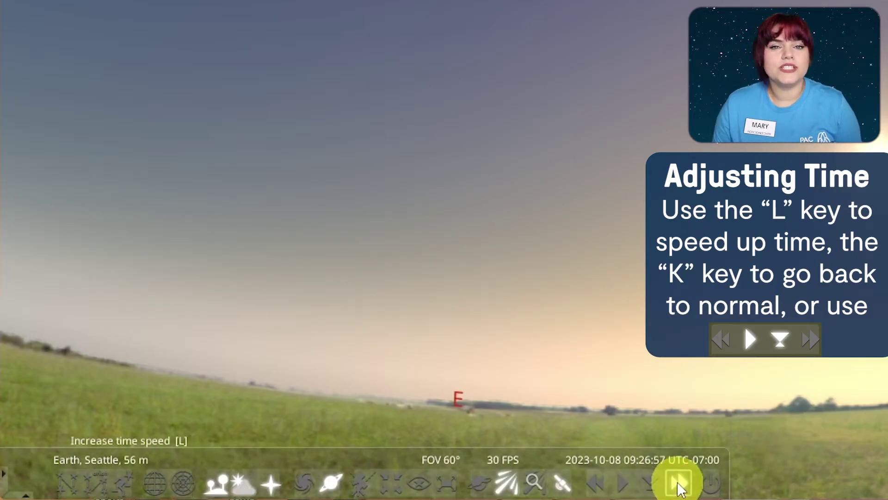
pyautogui.click(677, 481)
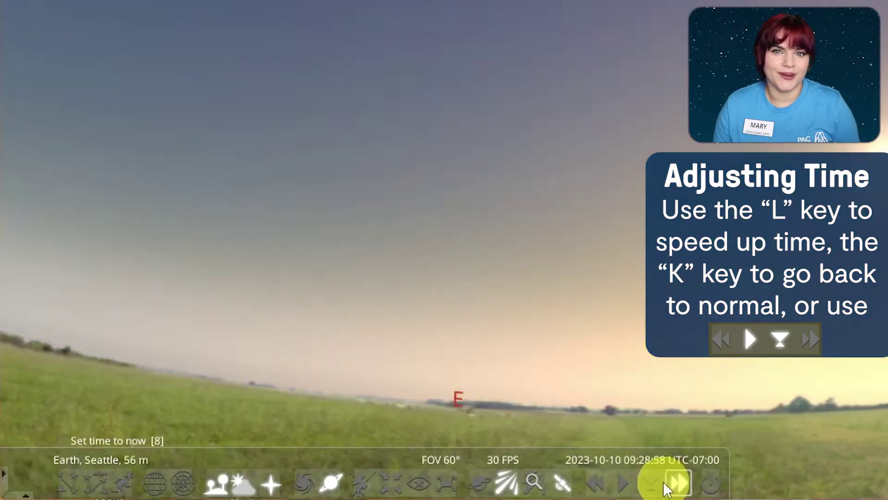
pyautogui.click(649, 483)
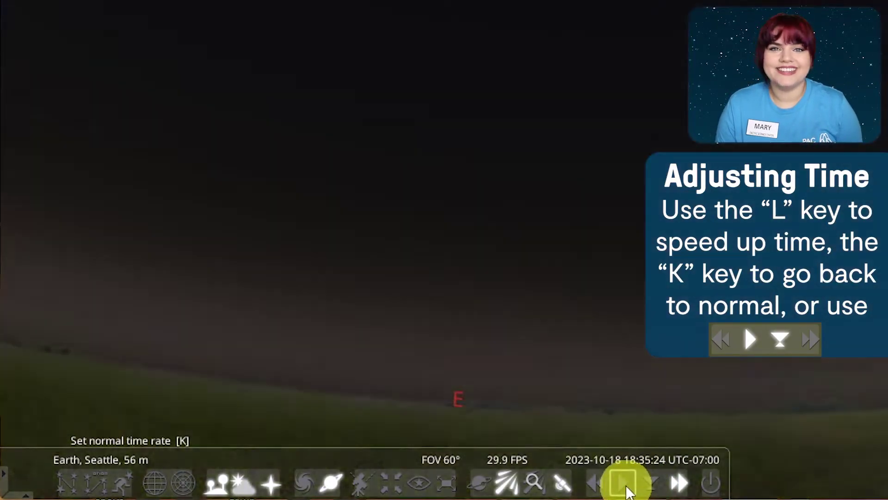
pyautogui.click(627, 490)
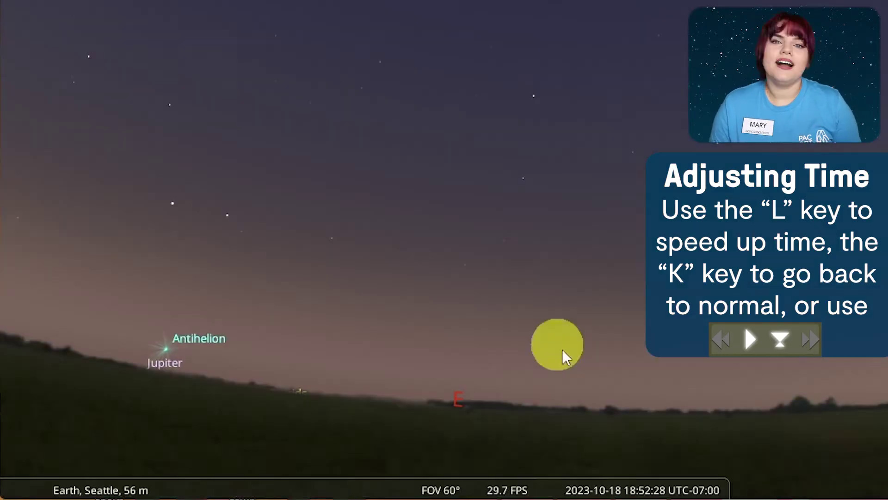
pyautogui.click(680, 484)
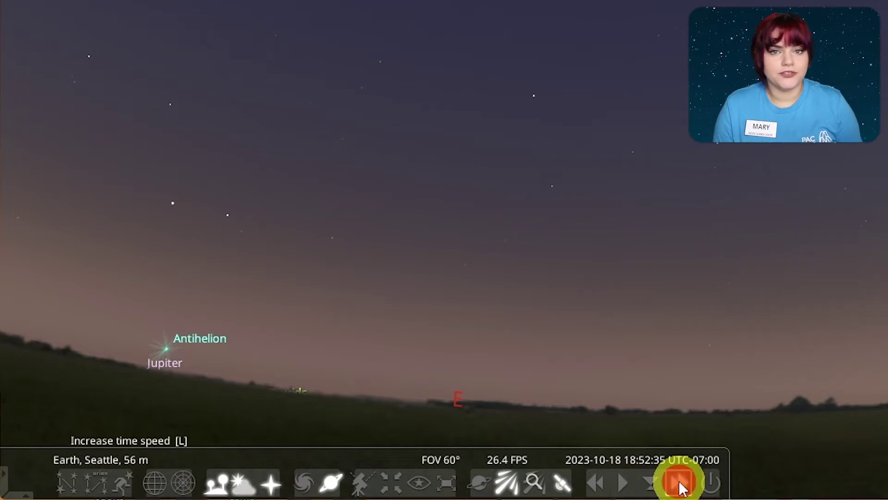
pyautogui.click(681, 484)
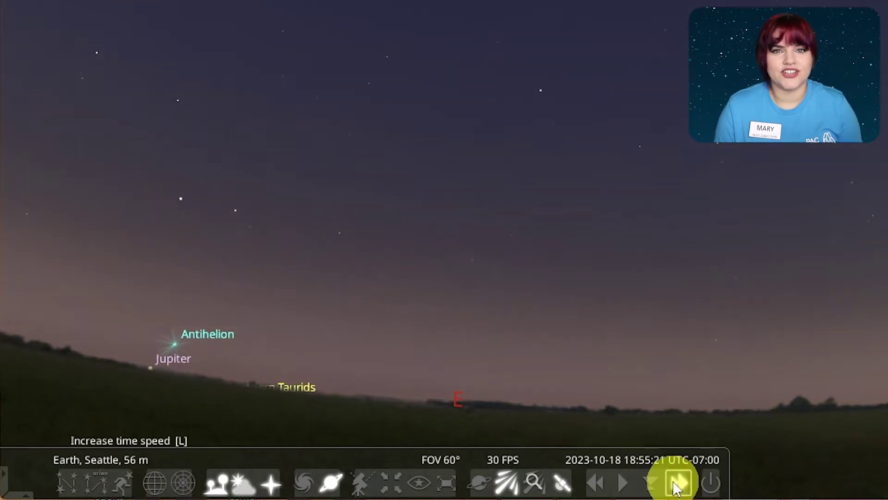
pyautogui.click(678, 484)
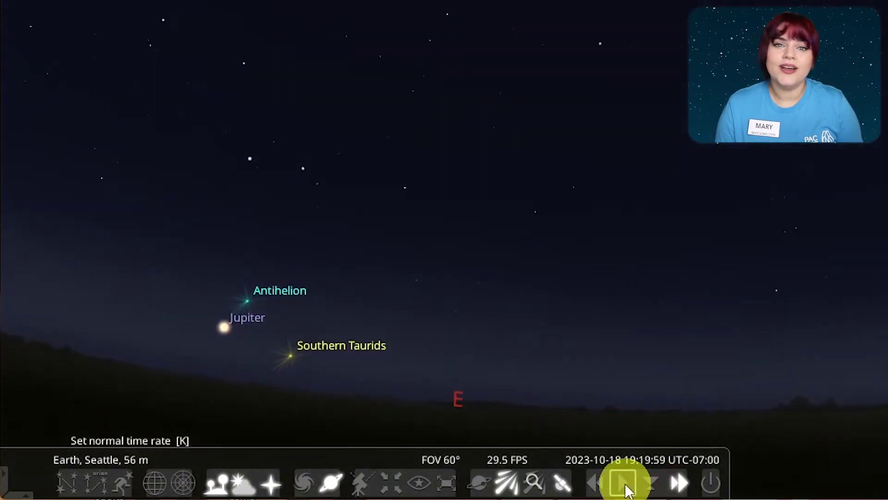
pyautogui.click(628, 489)
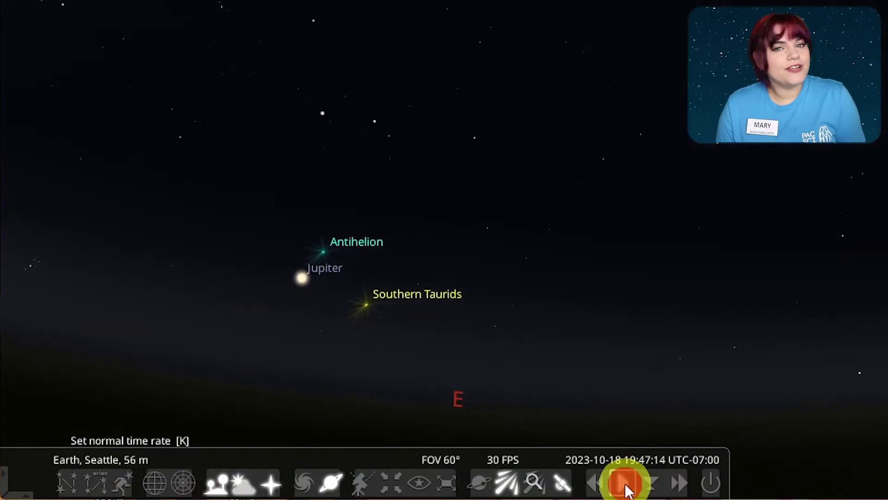
pyautogui.moveTo(719, 186); pyautogui.dragTo(865, 110)
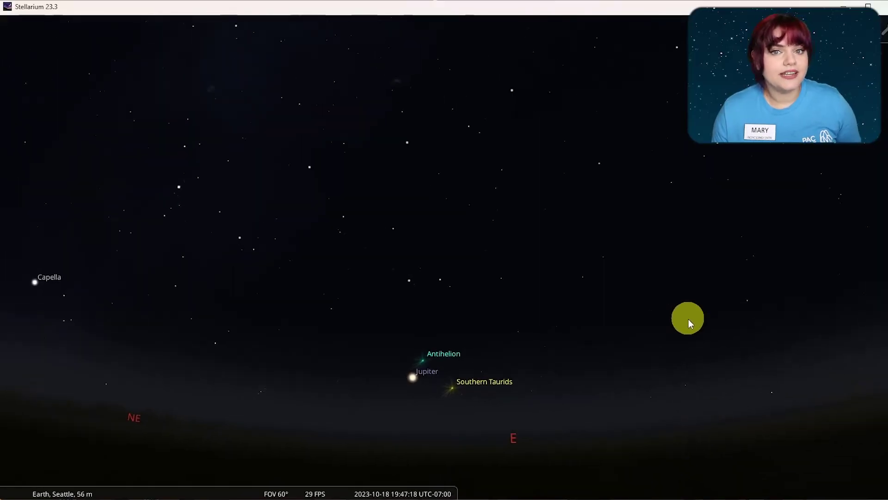
# Raise the view from the eastern horizon into the open star field above
pyautogui.moveTo(688, 318); pyautogui.dragTo(744, 447)
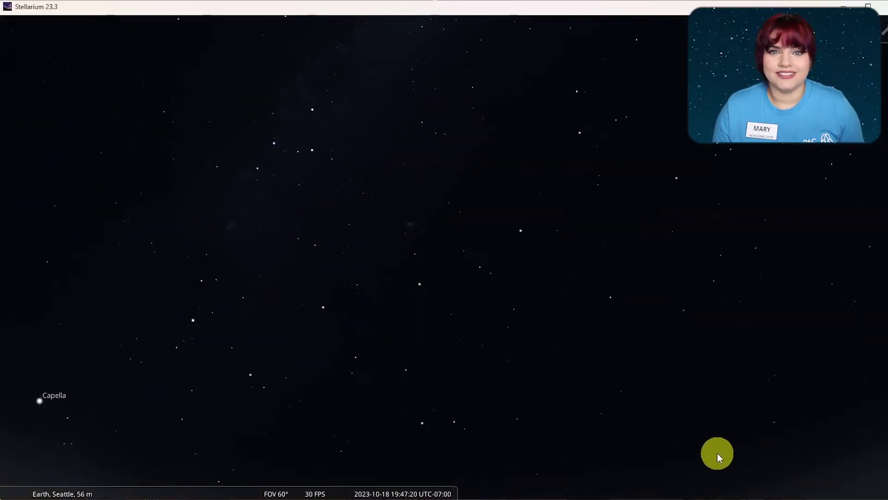
pyautogui.moveTo(690, 452); pyautogui.dragTo(668, 449)
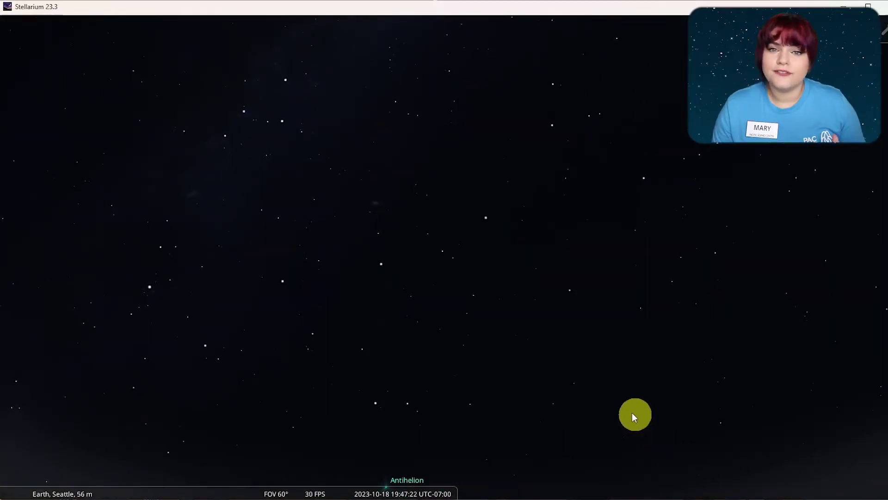
pyautogui.moveTo(123, 485)
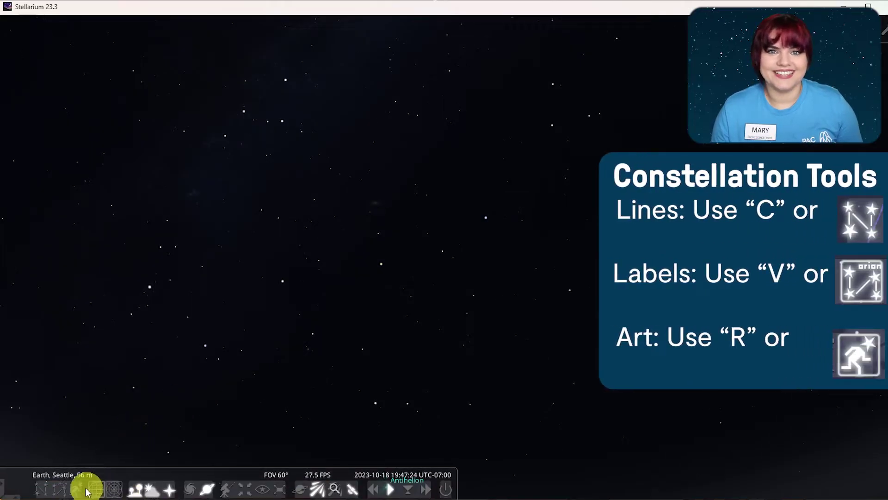
pyautogui.moveTo(35, 492)
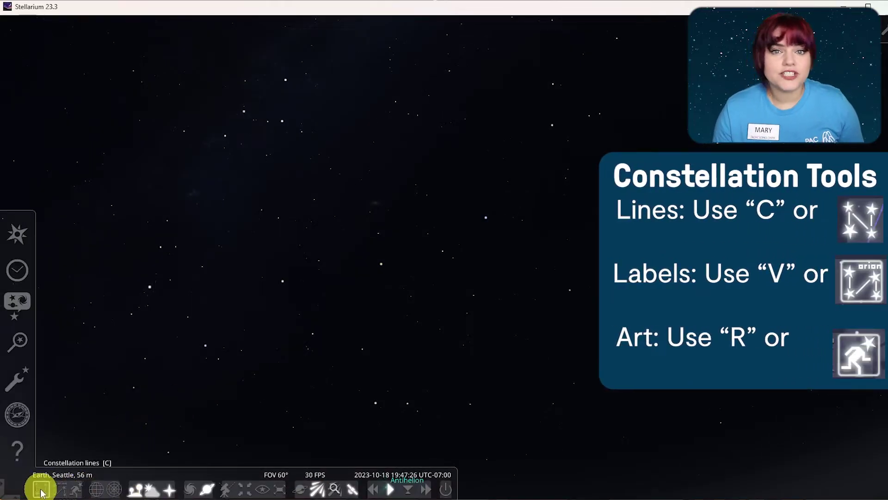
# Show constellation lines and pan south over Aquarius, Capricornus, Aquila and Sagittarius
pyautogui.click(40, 490)
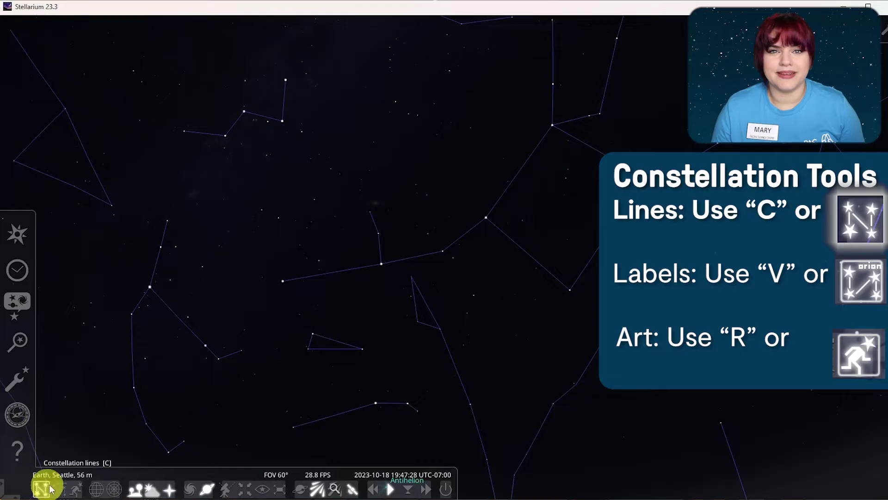
pyautogui.moveTo(802, 378); pyautogui.dragTo(370, 363)
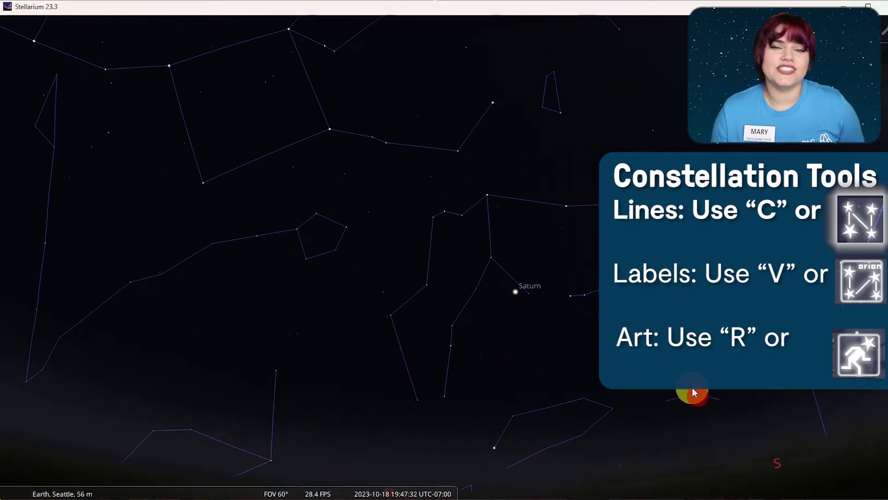
pyautogui.moveTo(690, 389); pyautogui.dragTo(267, 366)
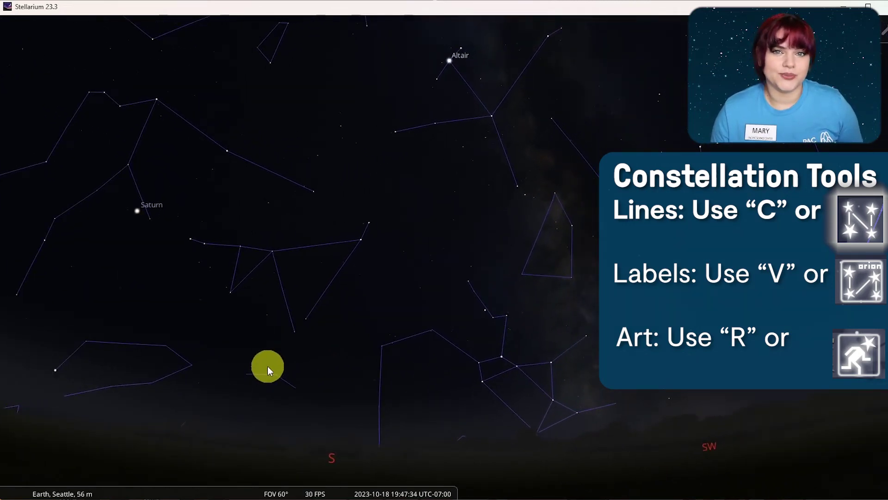
pyautogui.moveTo(268, 365); pyautogui.dragTo(246, 377)
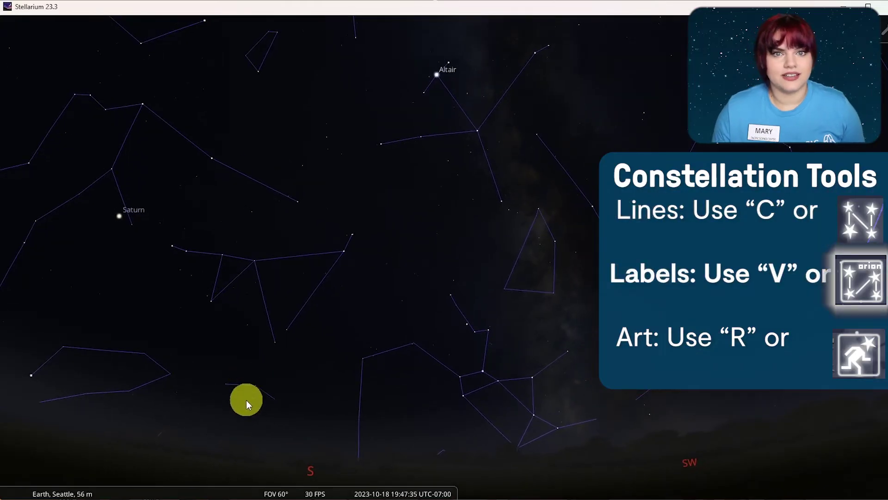
pyautogui.moveTo(176, 495)
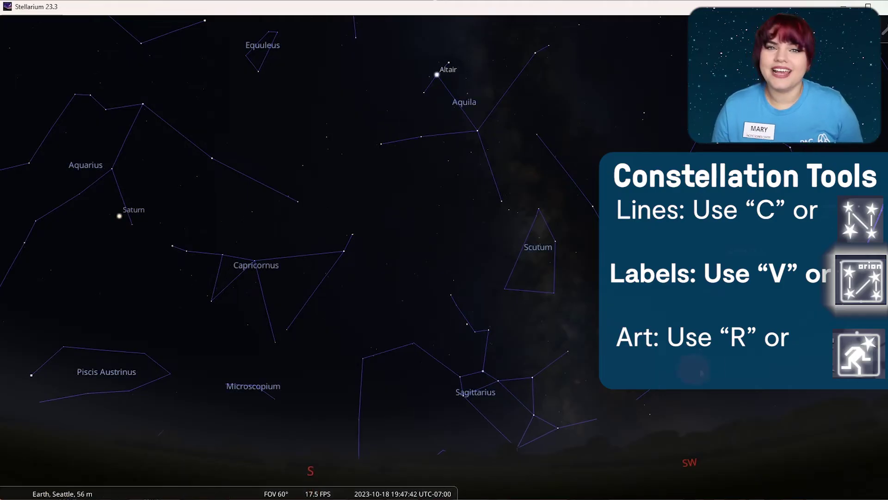
# Pan the sky over to Ophiuchus and Serpens and centre Ophiuchus in view
pyautogui.moveTo(777, 366); pyautogui.dragTo(367, 412)
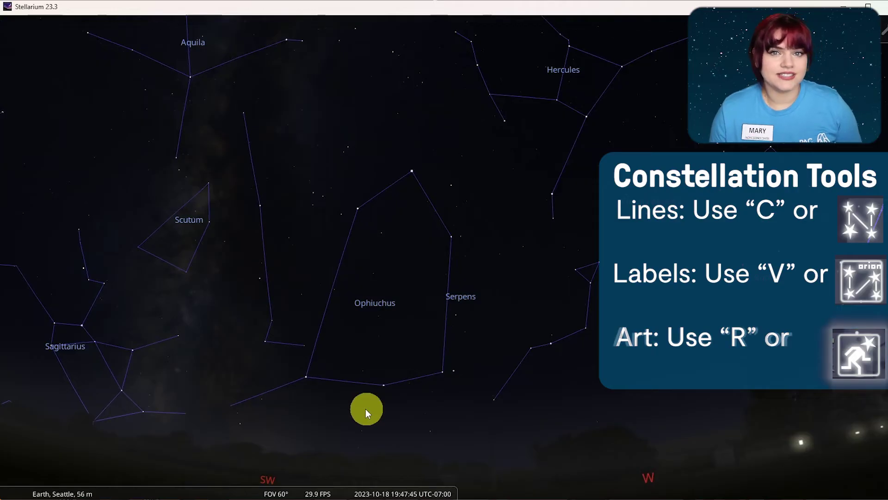
pyautogui.moveTo(366, 409); pyautogui.dragTo(355, 409)
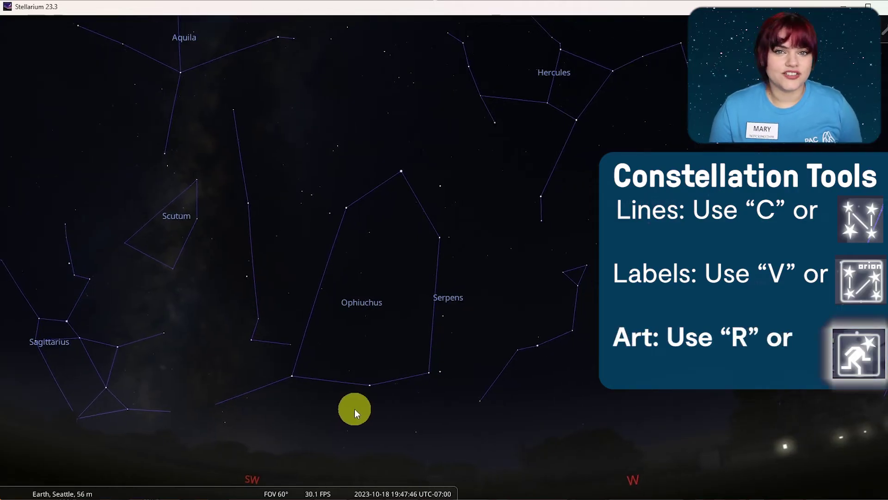
pyautogui.moveTo(115, 492)
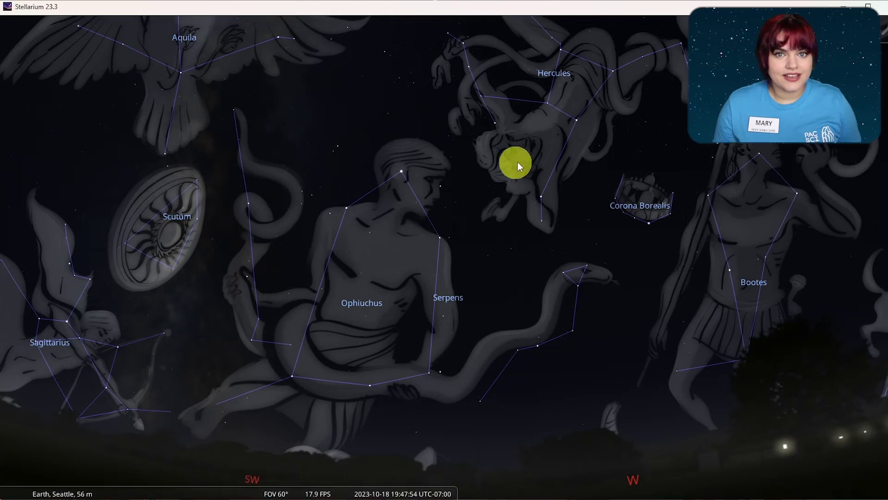
# Pan the sky away from Hercules, moving Saturn toward the upper left
pyautogui.moveTo(548, 144)
pyautogui.mouseDown()
pyautogui.moveTo(522, 191)
pyautogui.moveTo(464, 245)
pyautogui.moveTo(371, 281)
pyautogui.moveTo(229, 282)
pyautogui.mouseUp()
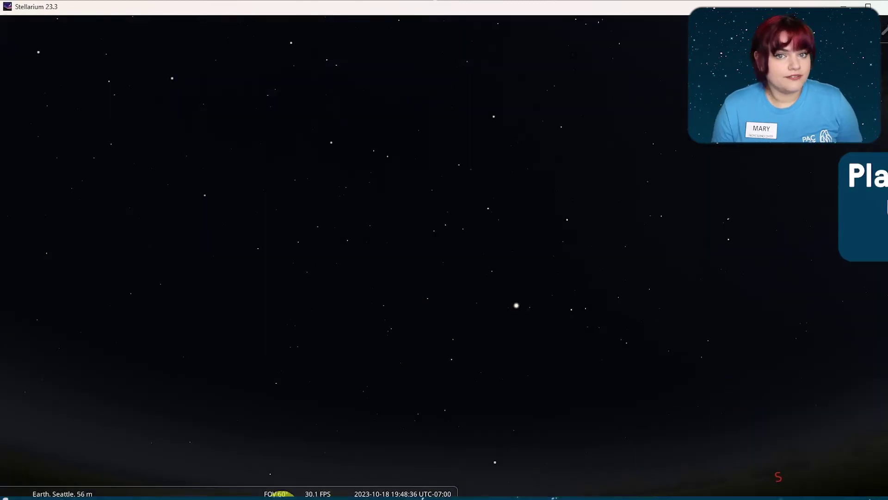
pyautogui.moveTo(172, 489)
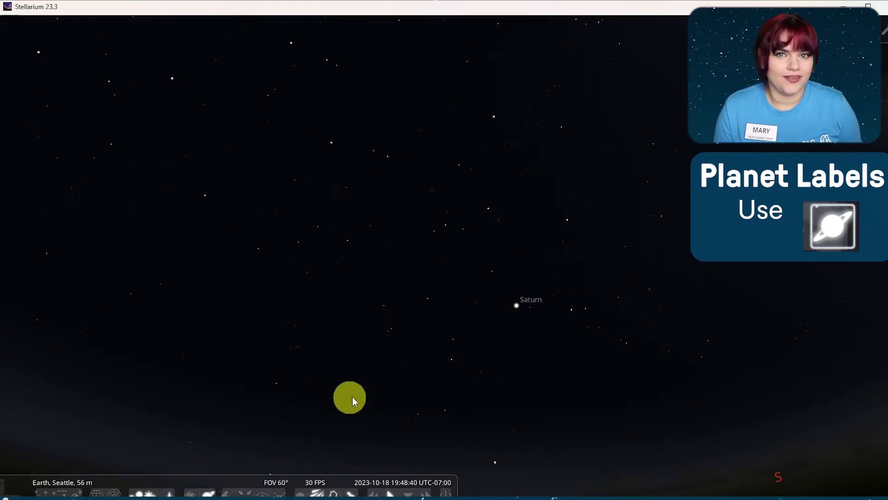
pyautogui.moveTo(508, 349); pyautogui.dragTo(418, 293)
# Show deep-sky object markers and pan along the Milky Way to Sagittarius
pyautogui.click(192, 481)
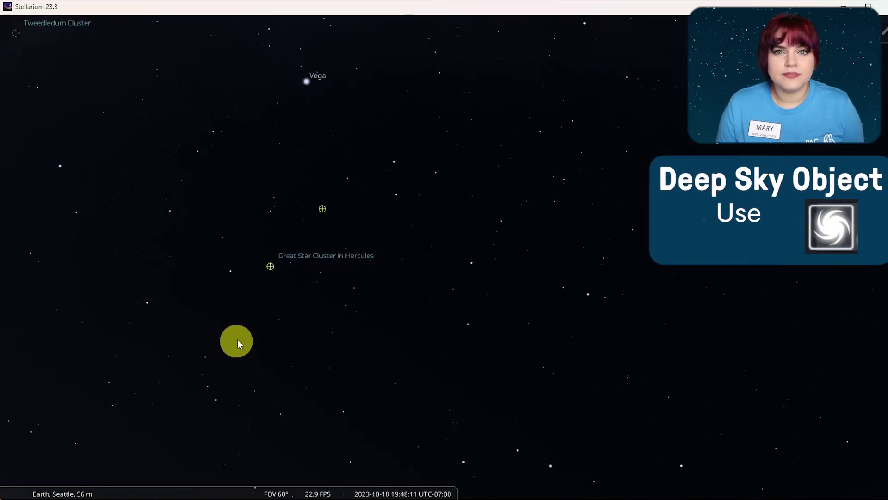
pyautogui.moveTo(238, 342); pyautogui.dragTo(658, 344)
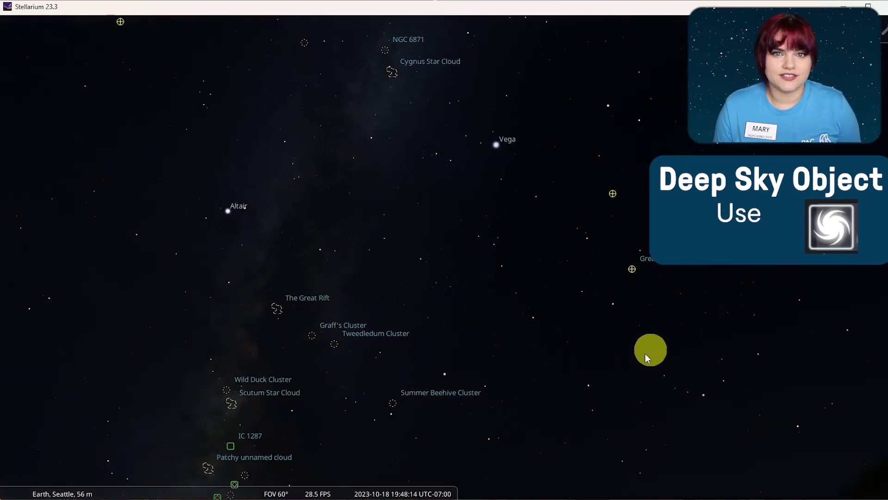
pyautogui.moveTo(362, 430); pyautogui.dragTo(394, 317)
# Check the details of Albaldah and two Starlink satellites, including STARLINK-1496, then deselect
pyautogui.click(395, 317)
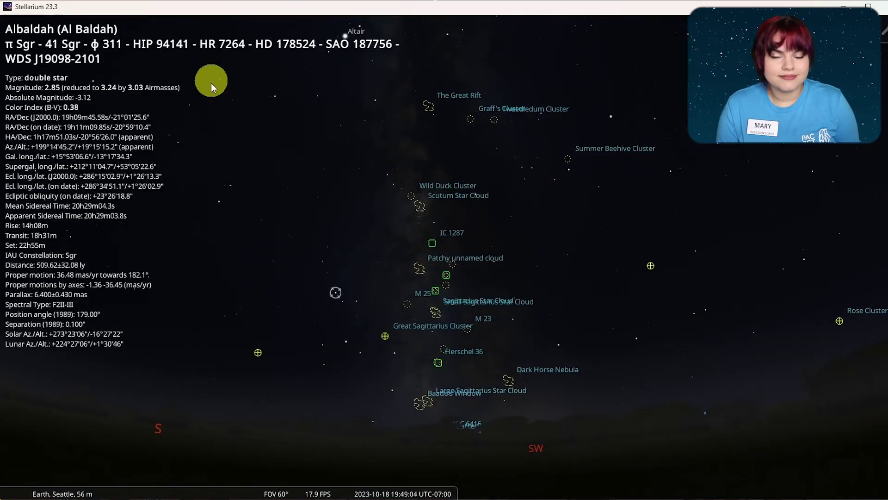
pyautogui.click(66, 361)
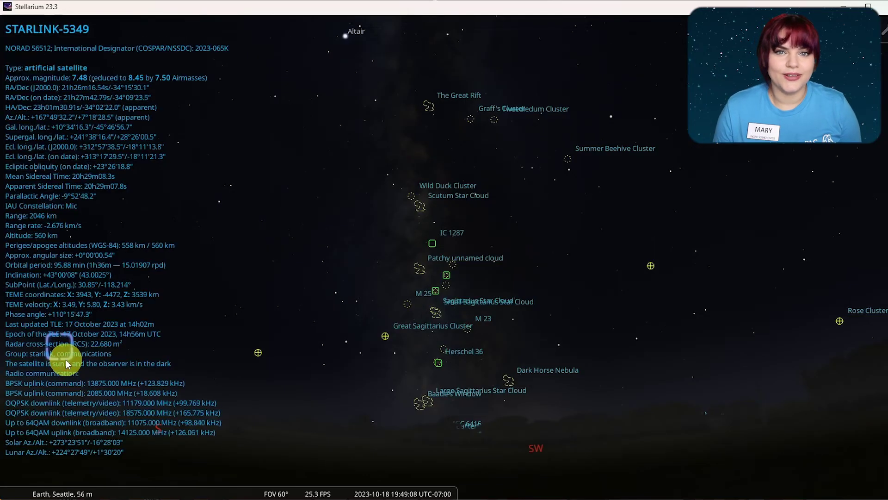
pyautogui.click(107, 373)
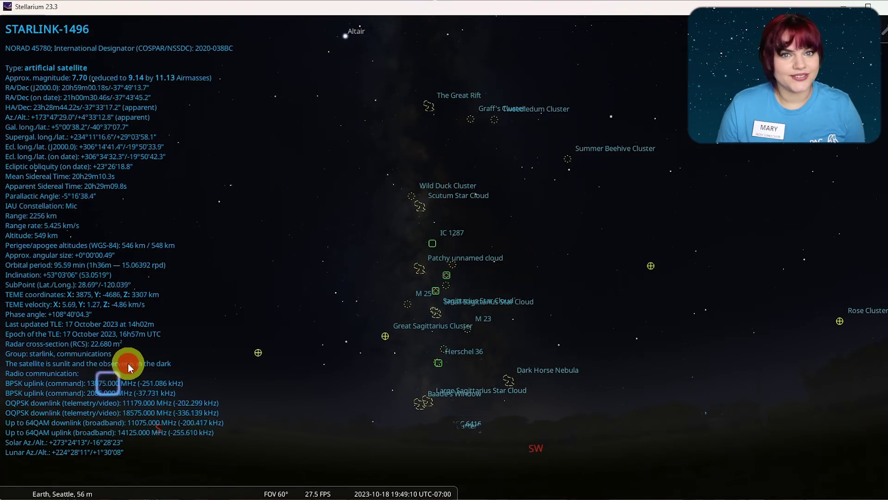
pyautogui.click(128, 363)
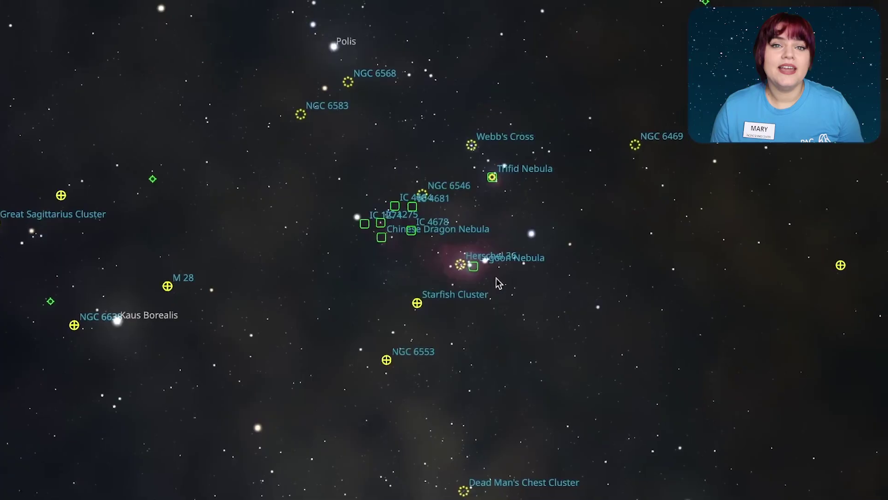
# Zoom close on the Lagoon Nebula around Herschel 36, centre it, and select it to show its details
pyautogui.moveTo(496, 284); pyautogui.dragTo(465, 259)
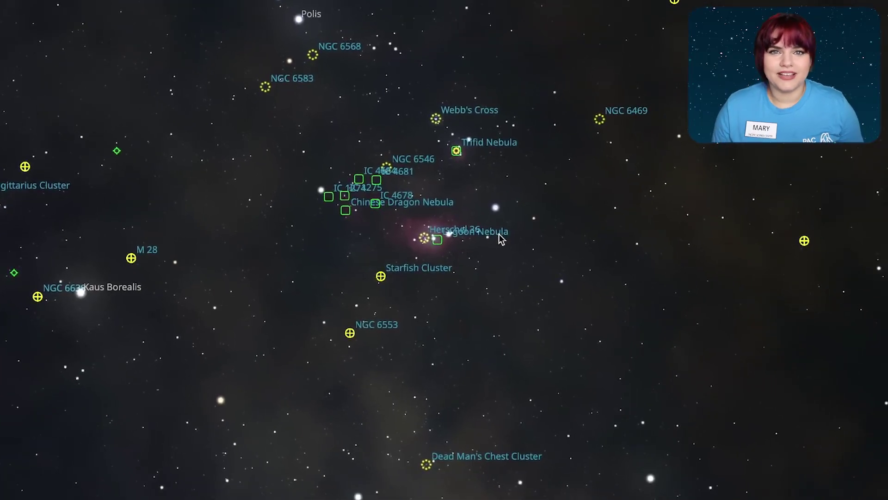
pyautogui.scroll(5, 502, 238)
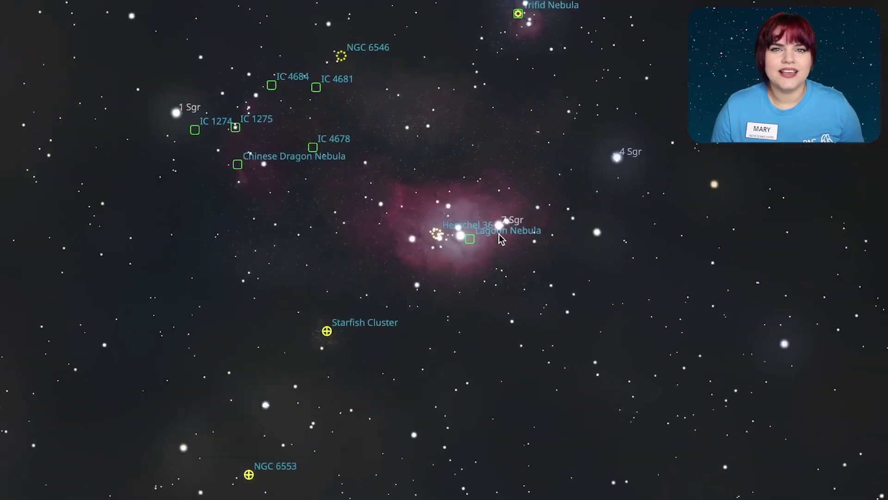
pyautogui.scroll(5, 501, 238)
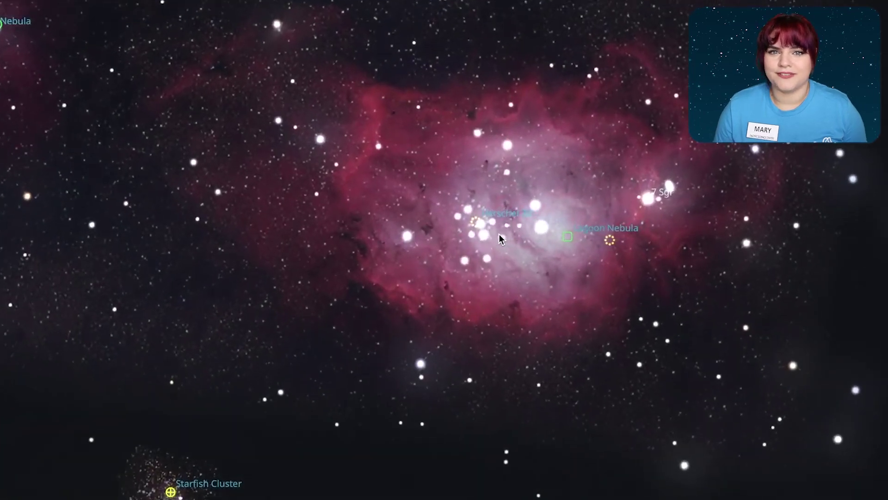
pyautogui.moveTo(496, 240); pyautogui.dragTo(407, 279)
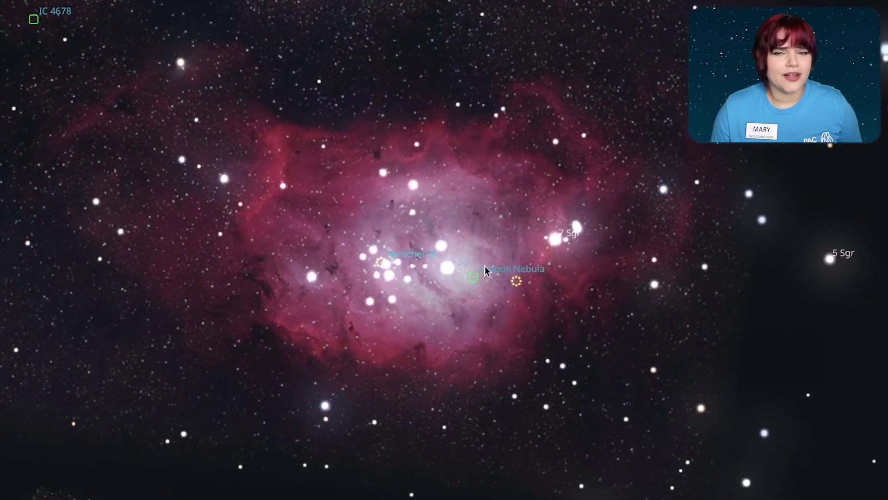
pyautogui.click(518, 280)
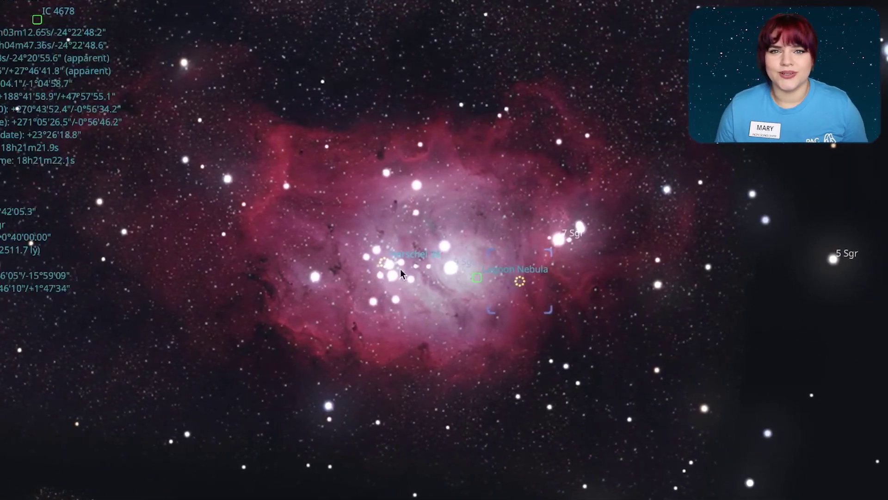
# Return to the south-southwest horizon and zoom toward Herschel 36, Dark Horse Nebula and Great Sagittarius Cluster
pyautogui.click(570, 382)
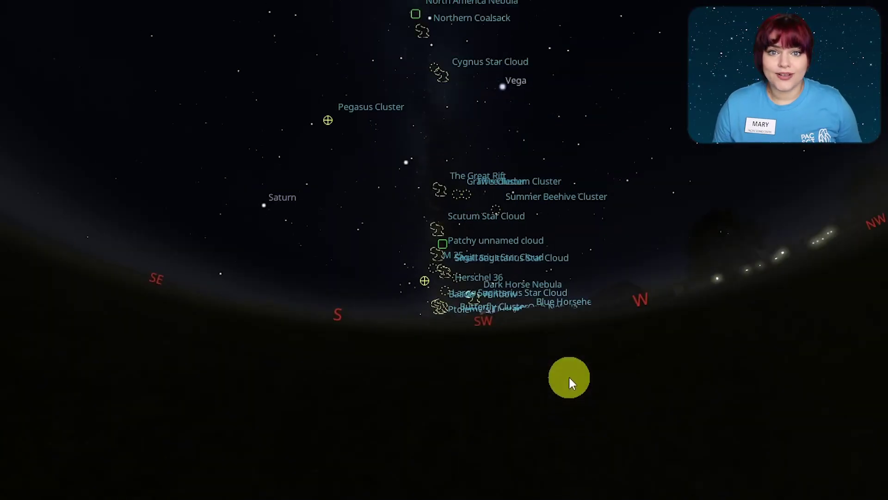
pyautogui.scroll(2, 570, 382)
pyautogui.scroll(5, 571, 382)
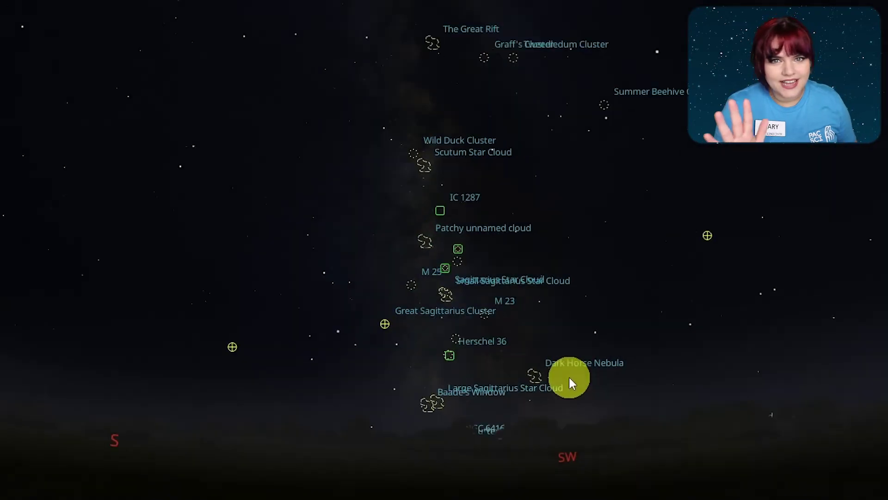